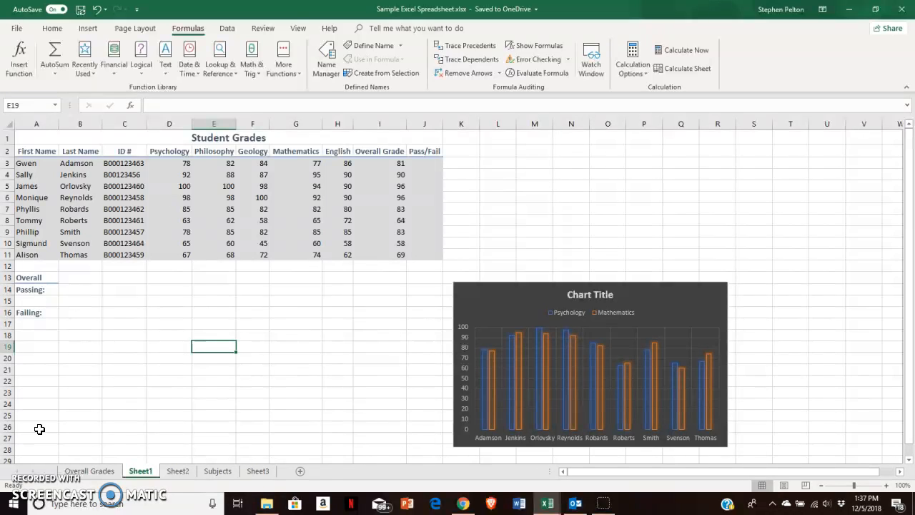
click(206, 136)
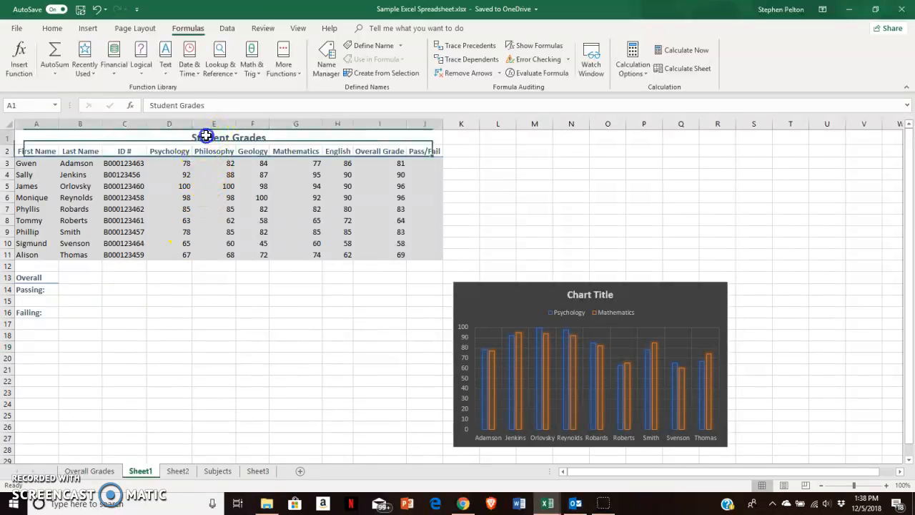
click(359, 299)
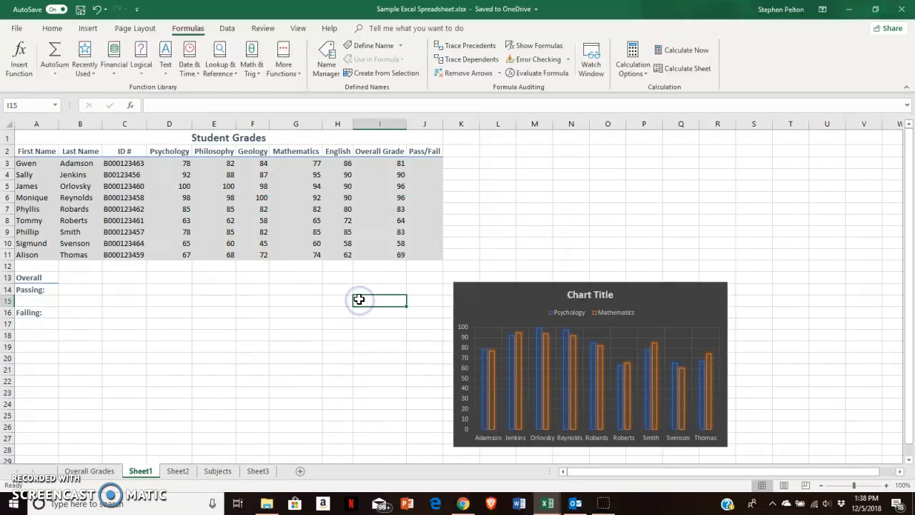
drag(424, 163, 431, 257)
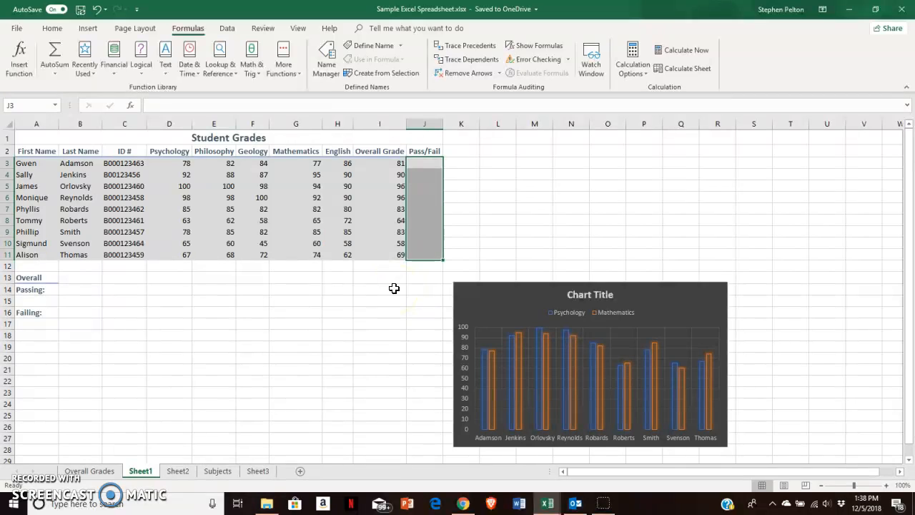
drag(368, 166, 384, 256)
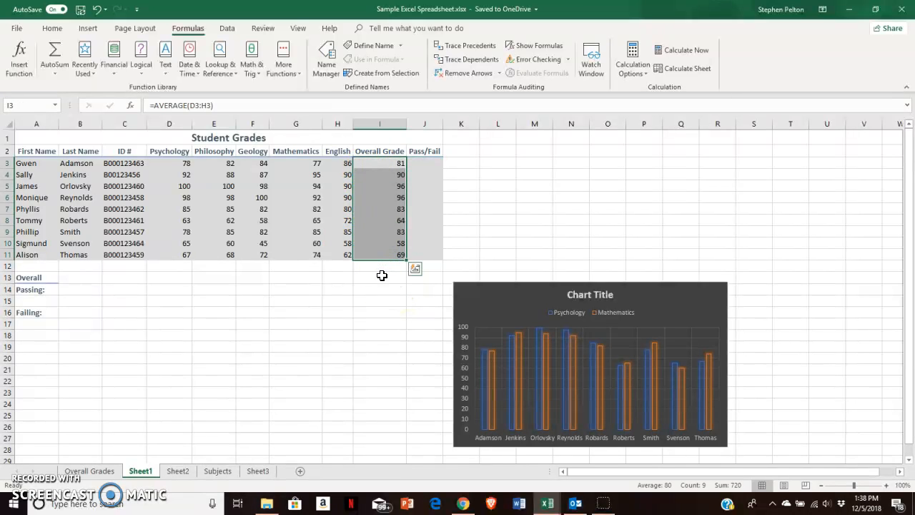
click(382, 275)
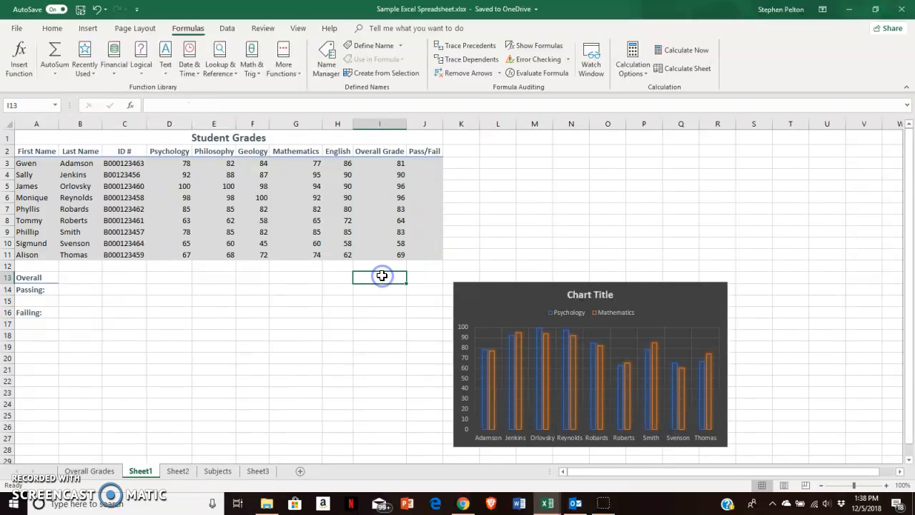
Step: Start an IF function in cell J3 with the logical test I3>64
click(419, 163)
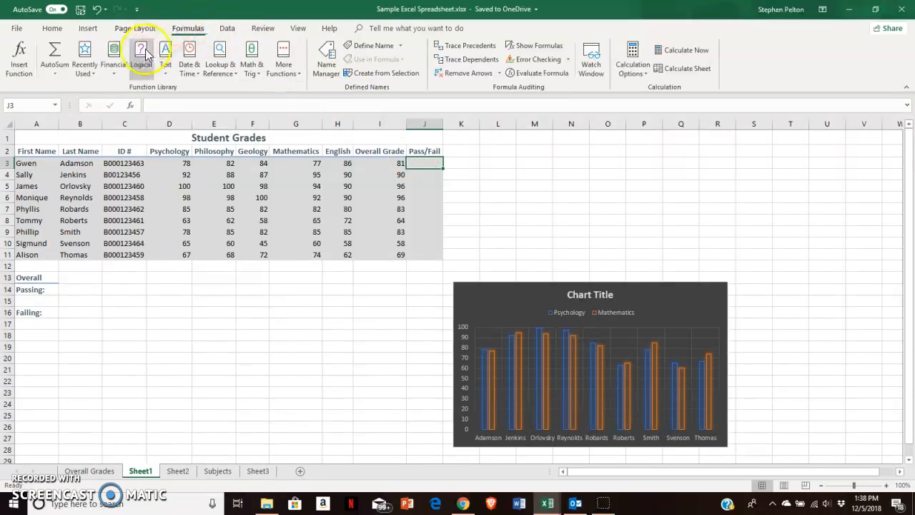
click(141, 73)
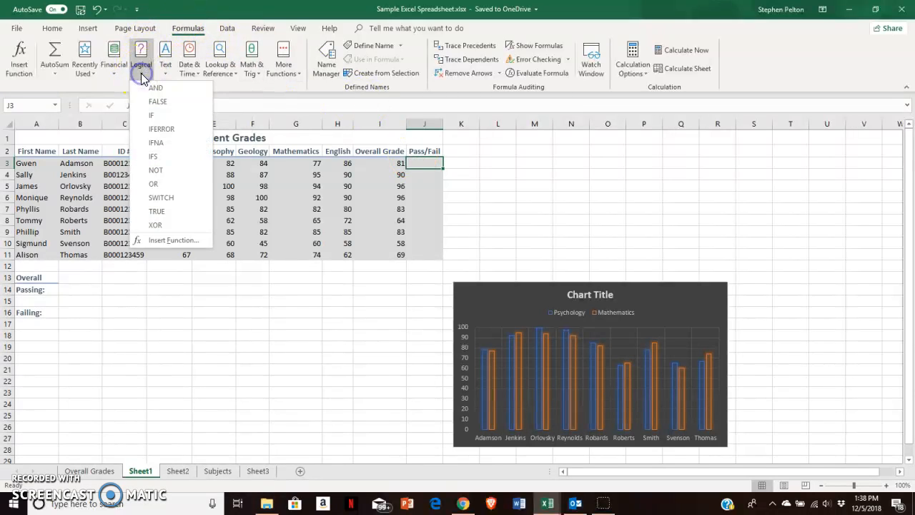
click(153, 115)
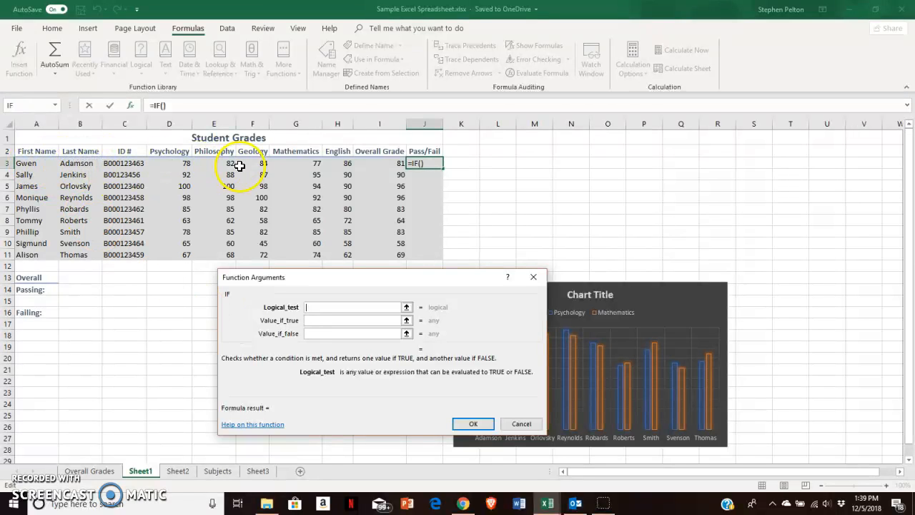
click(385, 164)
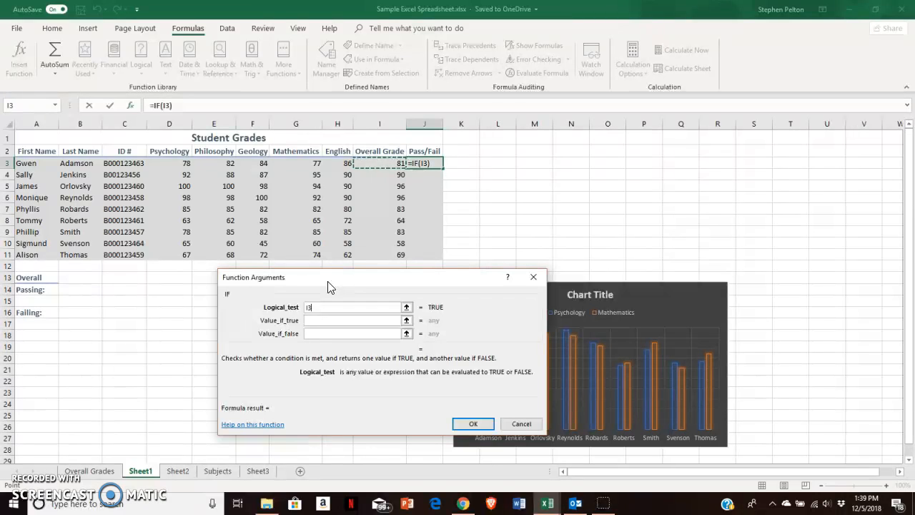
text(>)
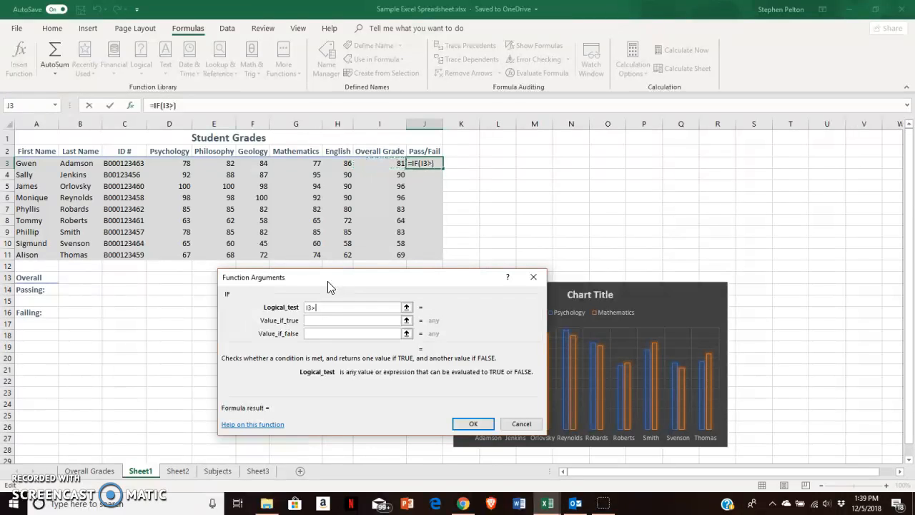
text(64)
click(342, 290)
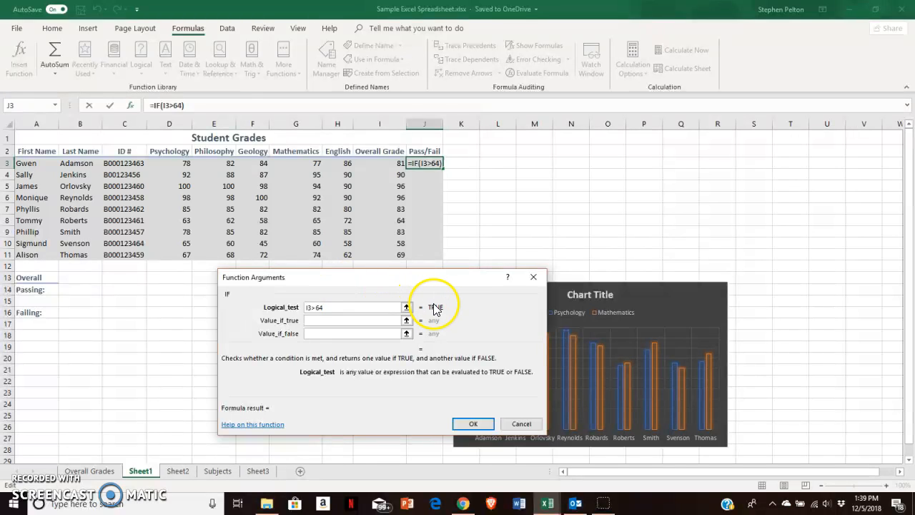
Step: Have the IF function return Pass when true and Fail when false, and enter it in J3
click(325, 320)
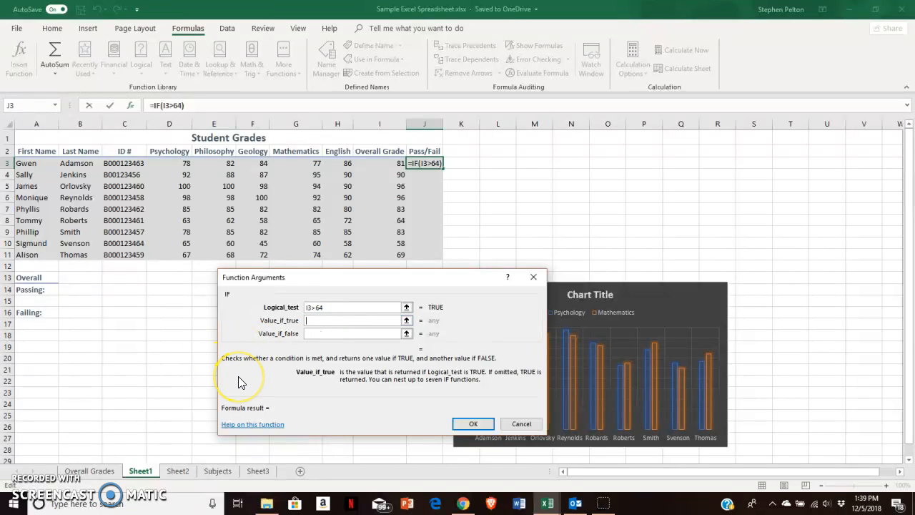
text(Pass)
click(330, 334)
text(Fail)
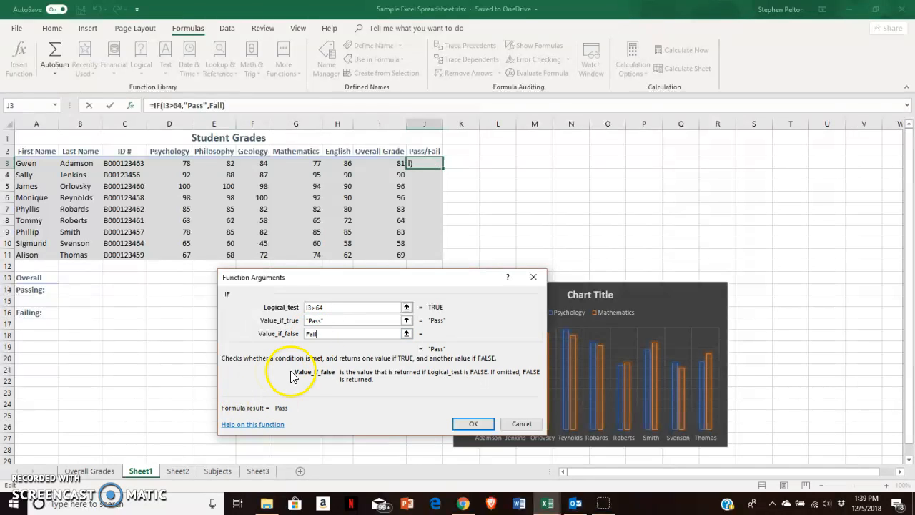
click(468, 424)
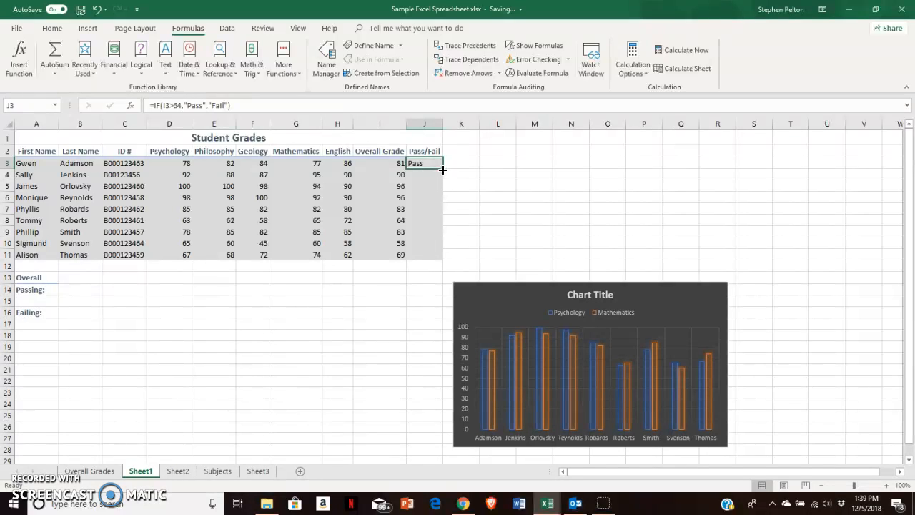
Step: Fill the Pass/Fail formula down from J3 to J11 and check it against the overall grades in rows 8 and 10
drag(443, 168, 440, 263)
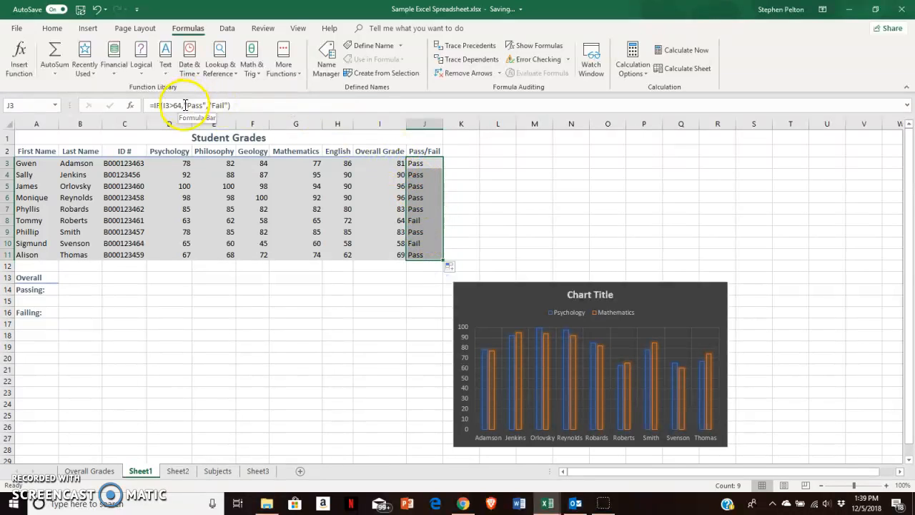
click(419, 162)
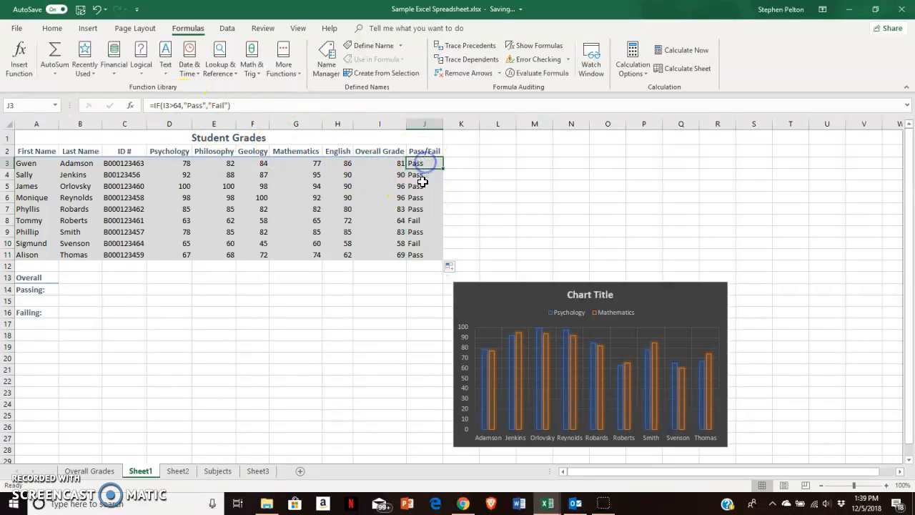
click(390, 222)
click(387, 243)
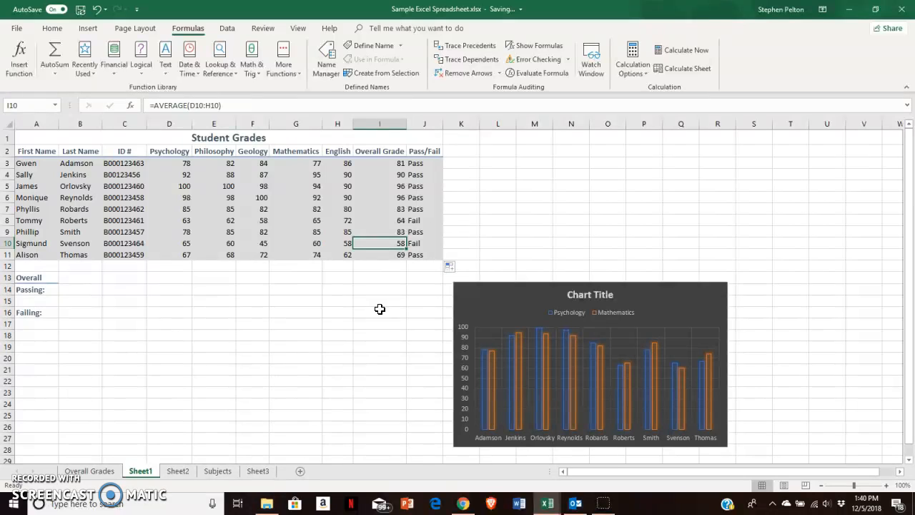
Step: Search for the COUNTIF function and insert it in cell A15 under Passing
click(39, 301)
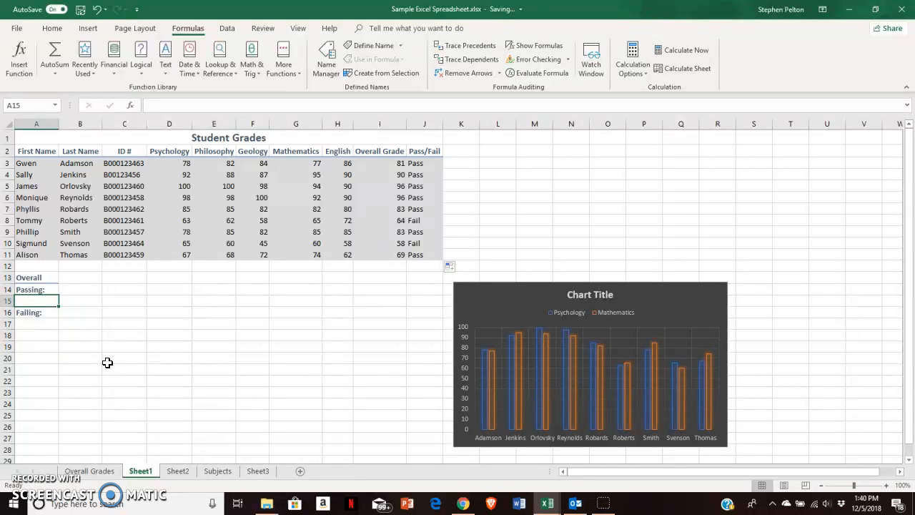
drag(170, 165, 343, 256)
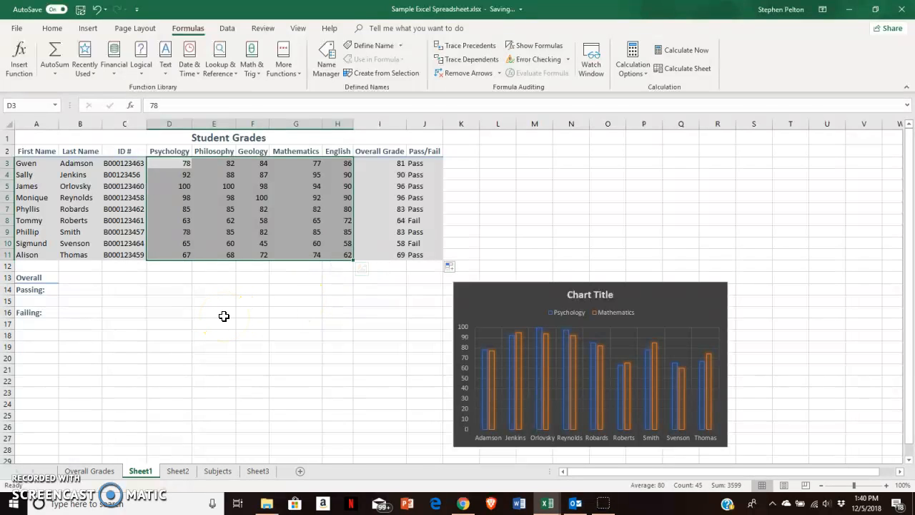
click(38, 302)
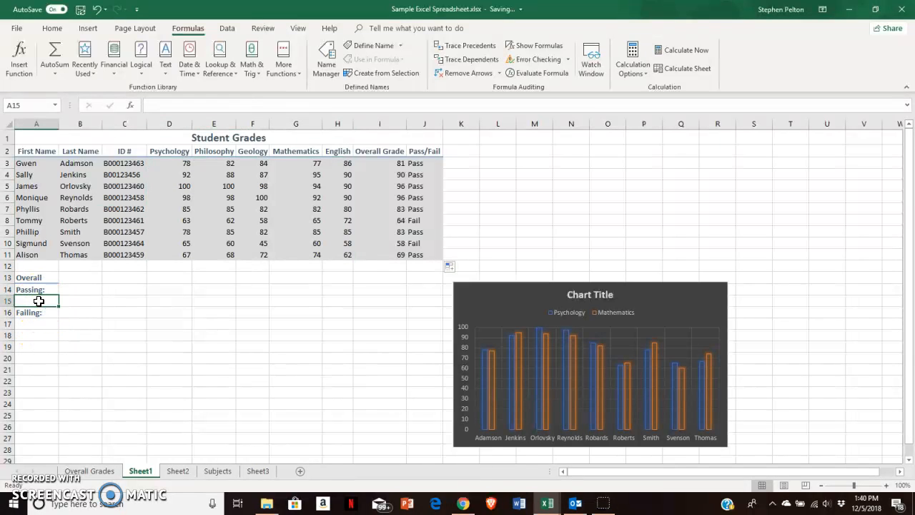
click(144, 69)
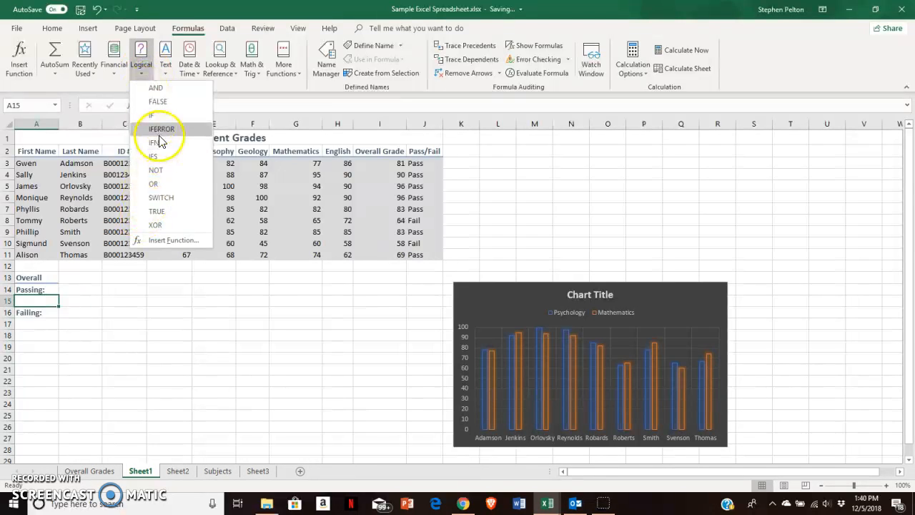
click(163, 241)
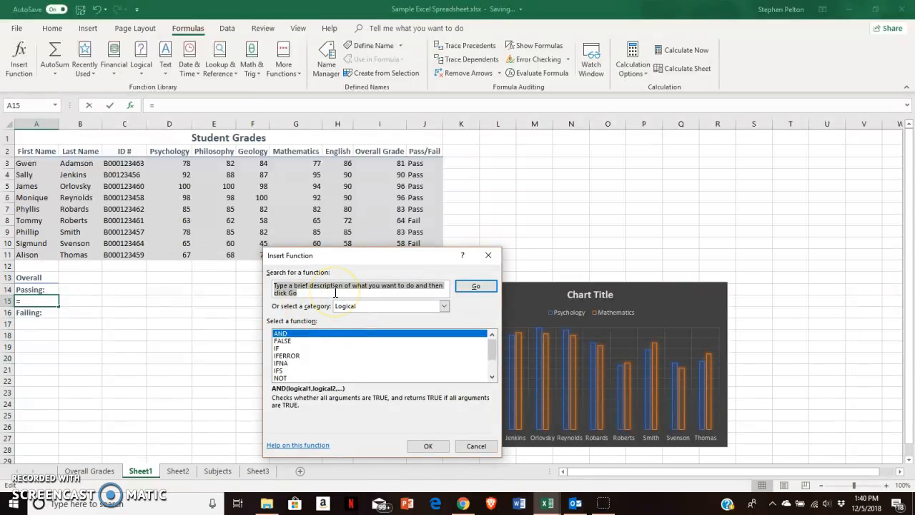
text(countif)
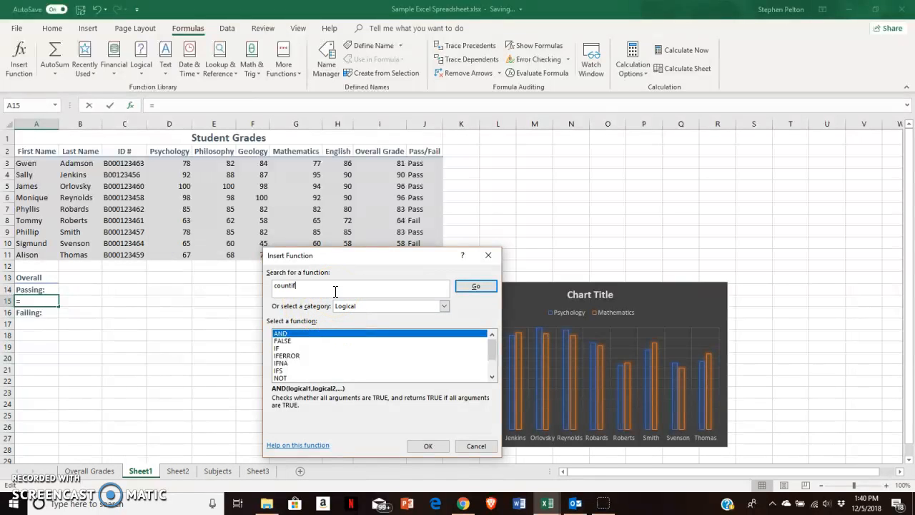
key(Return)
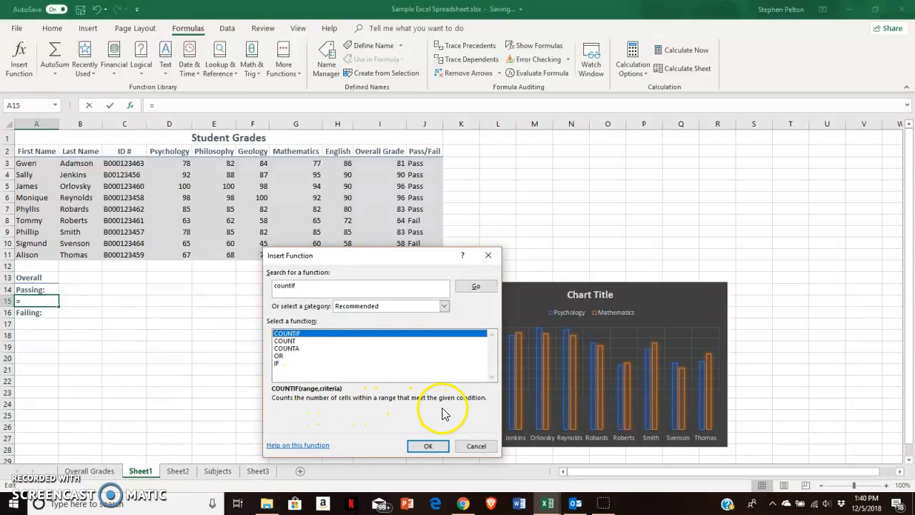
click(427, 446)
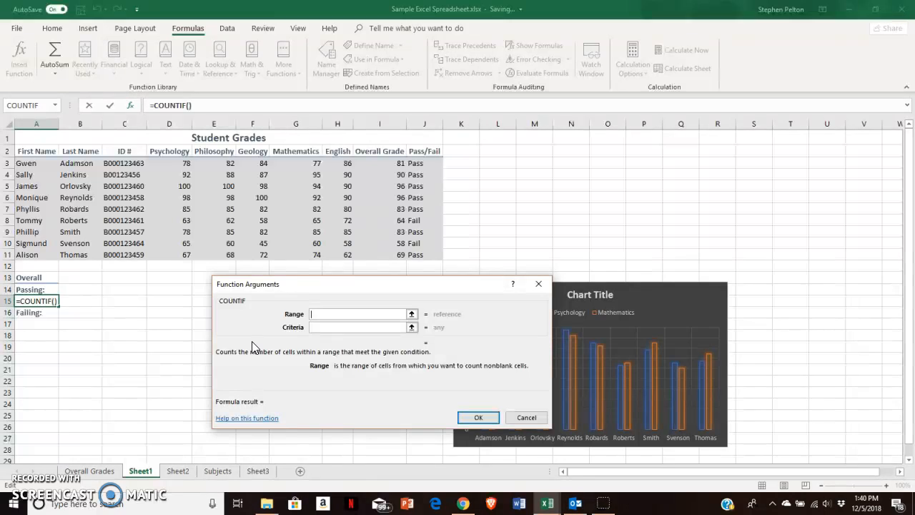
Step: Set the COUNTIF range to D3:H11 and the criteria to >64, and enter the formula in A15
text(d3)
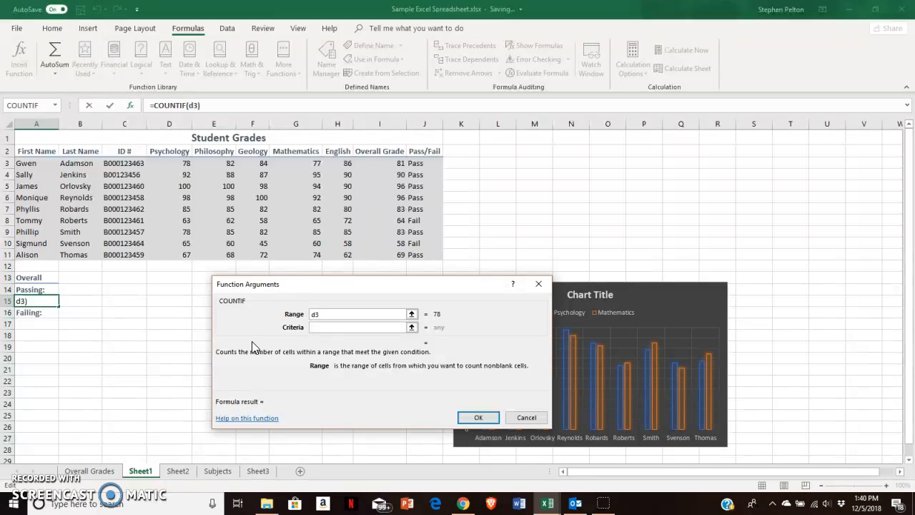
text(:h11)
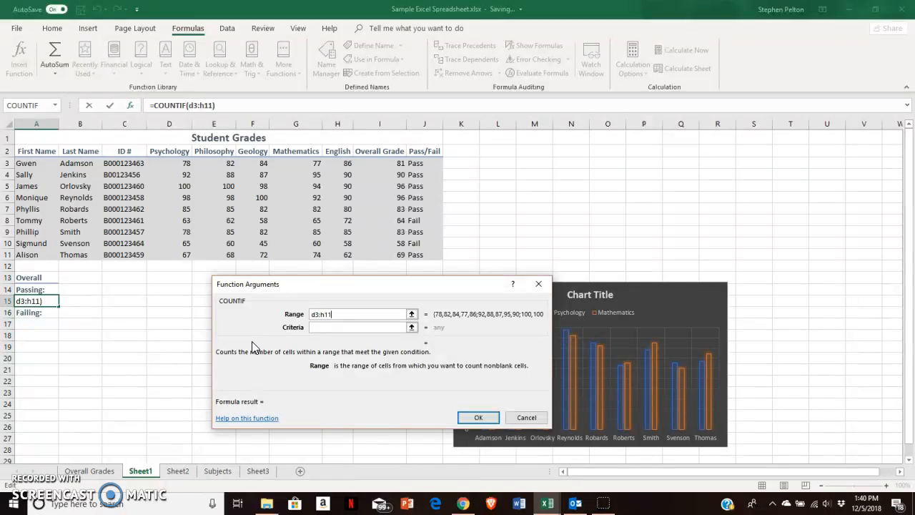
click(317, 327)
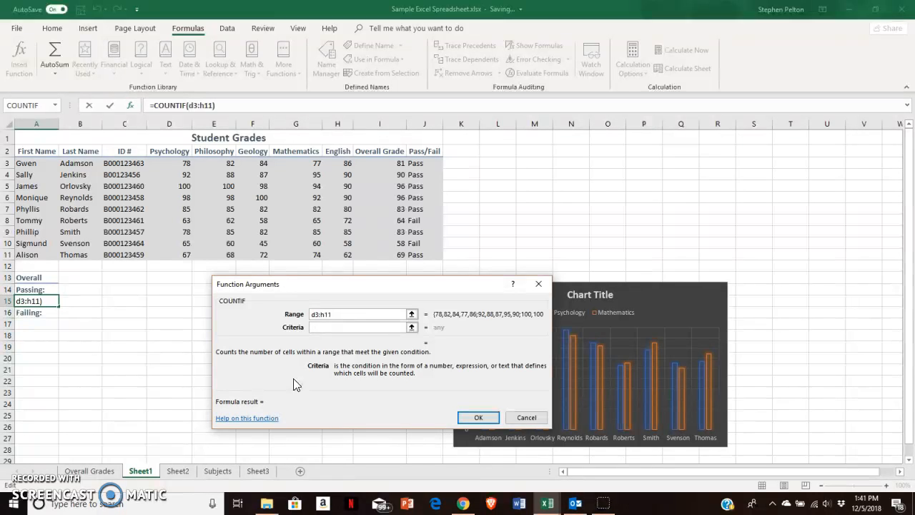
text(>64)
click(516, 346)
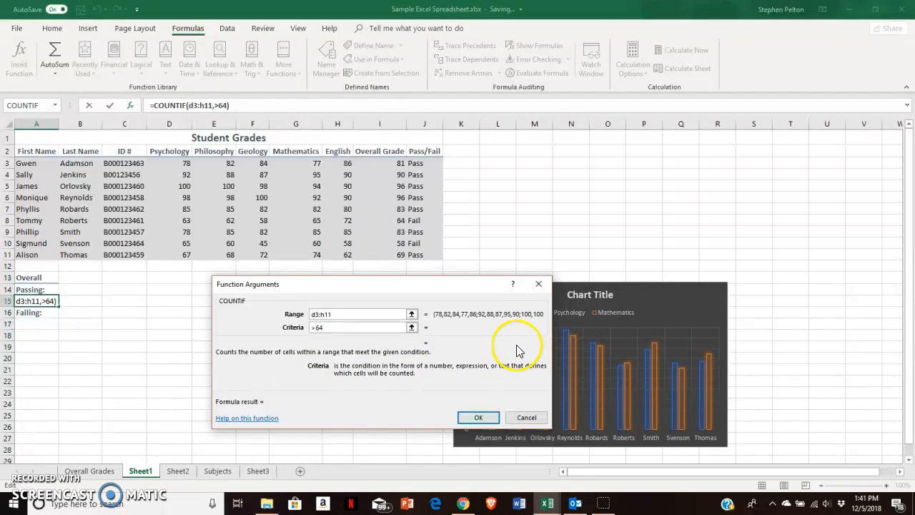
click(478, 417)
click(51, 306)
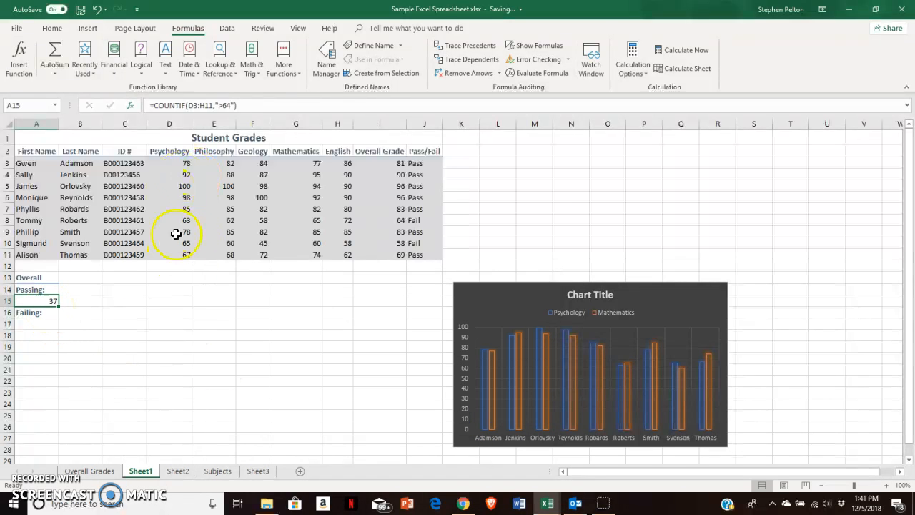
Step: Enter the formula =countif(d3:h11, "<65") in cell A17 under Failing
click(41, 323)
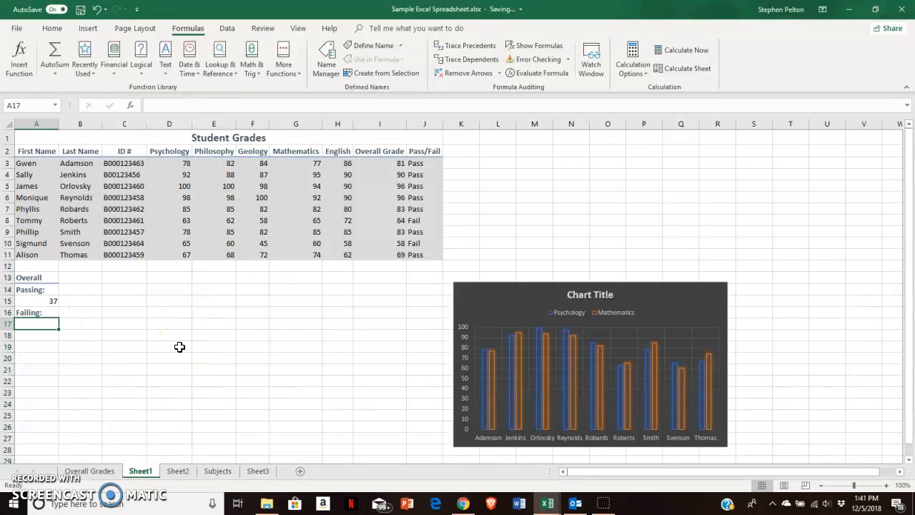
text(=countif)
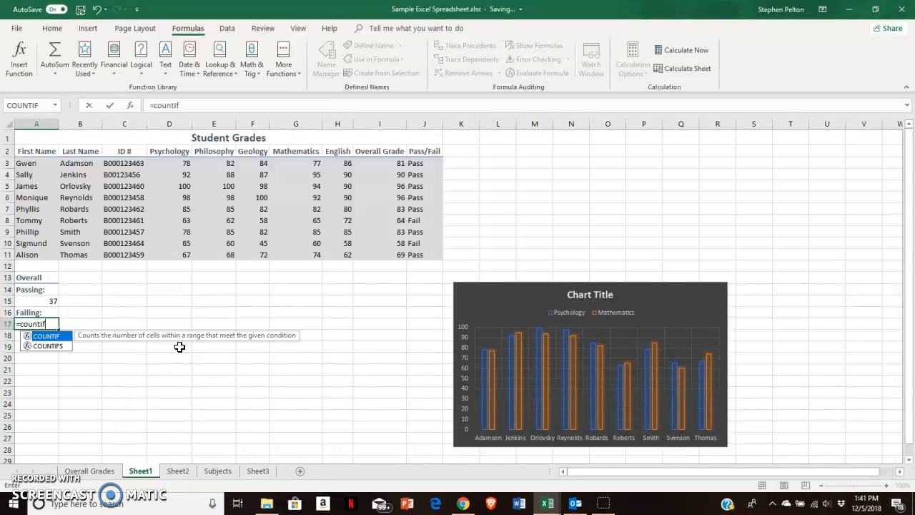
text((d3:h11:)
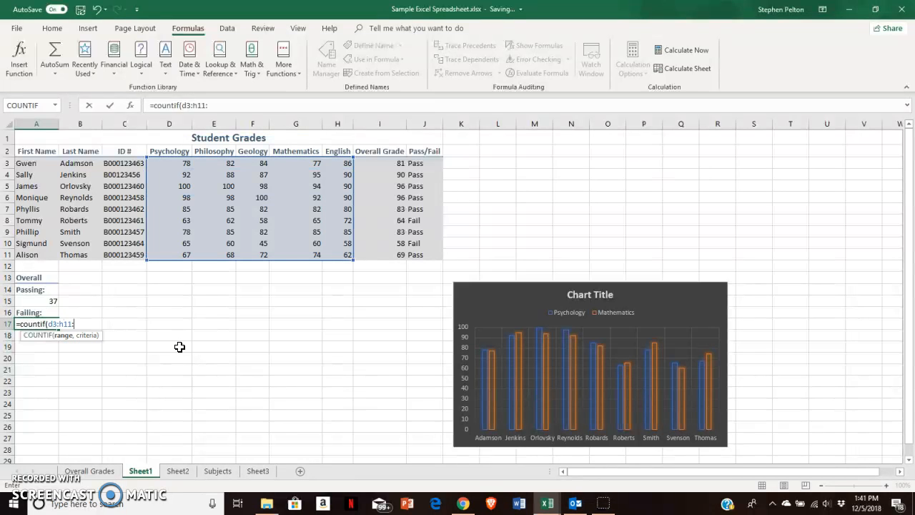
key(BackSpace)
text(, "<65"))
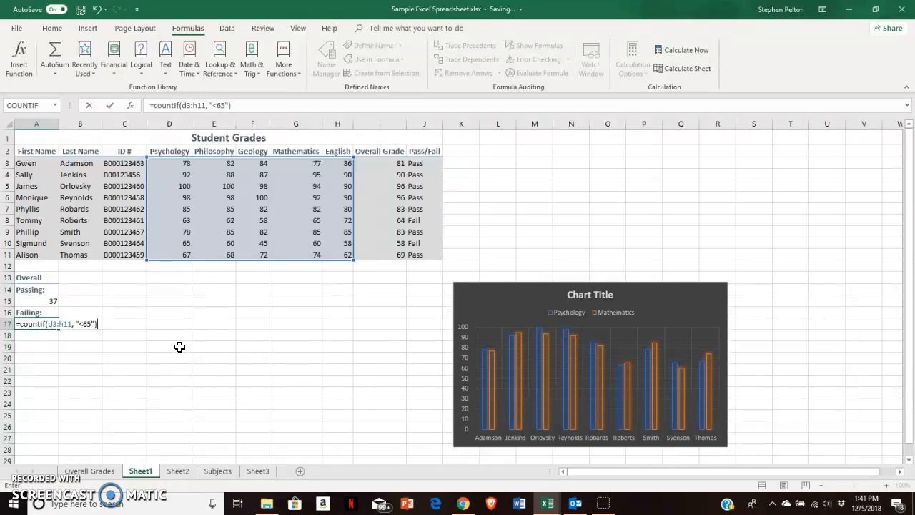
key(Return)
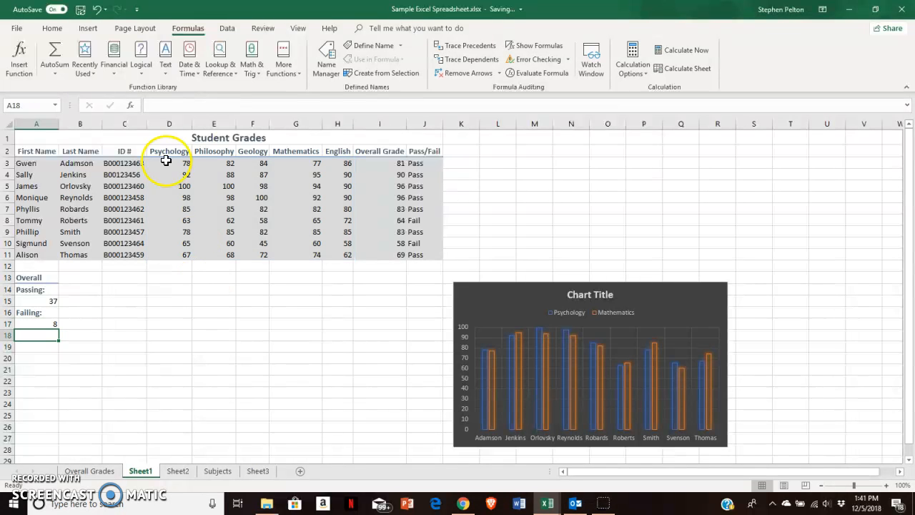
Step: Review the grade range D3:H11 and the COUNTIF formula in cell A15 that counts its passing grades
drag(172, 164, 347, 254)
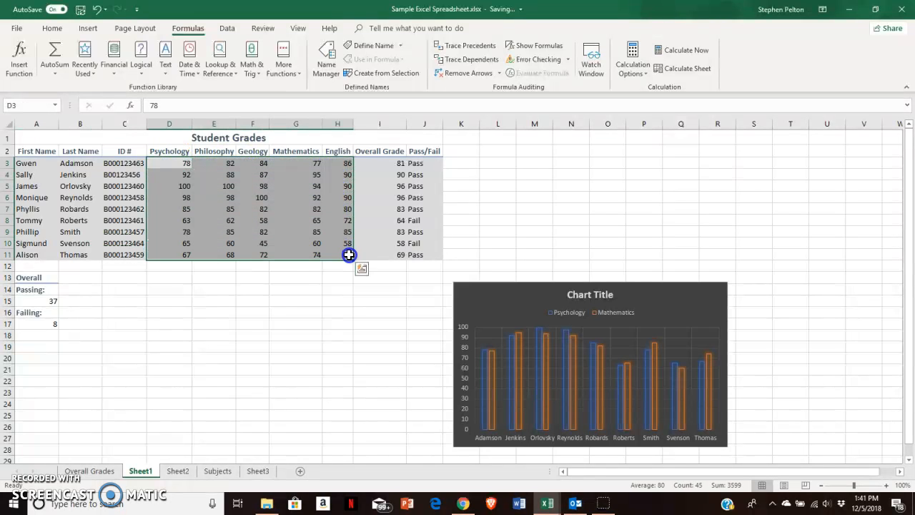
click(51, 300)
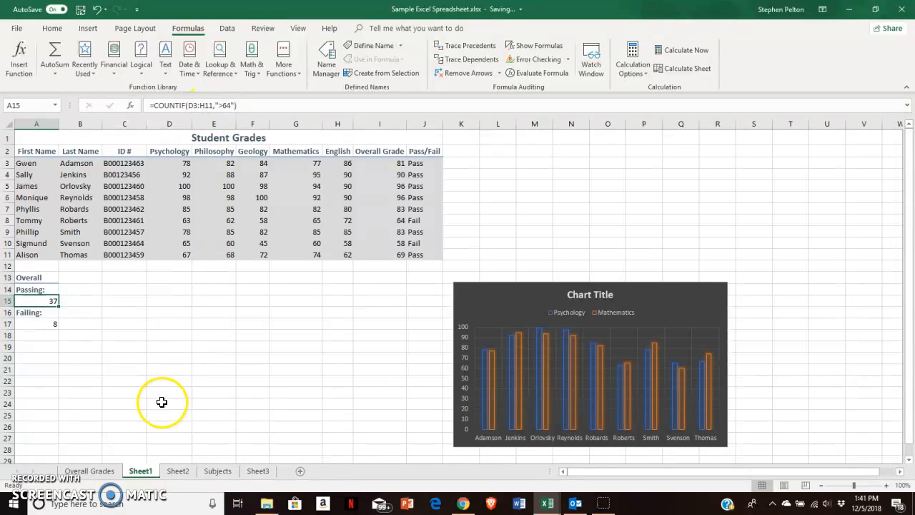
Step: On Sheet2, enter the formula =countif(b4:i9, "Free") in cell J12 under Free hours
click(178, 471)
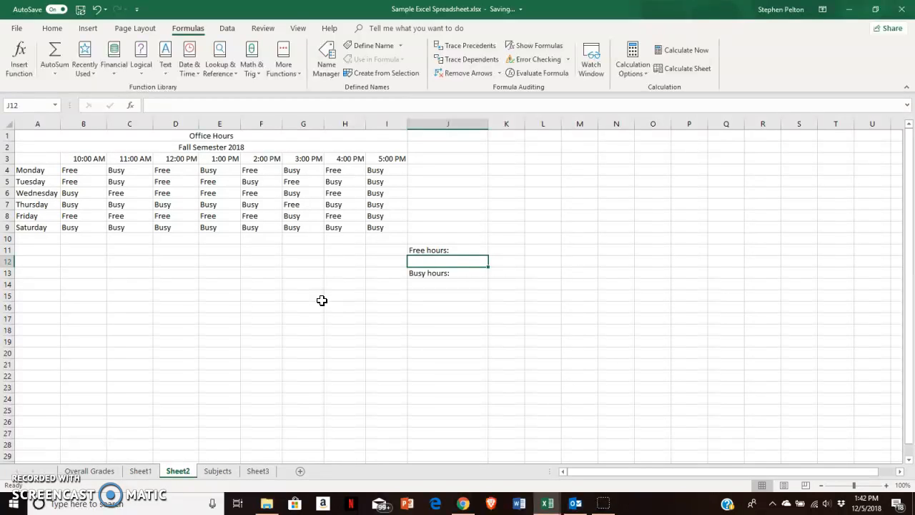
text(=)
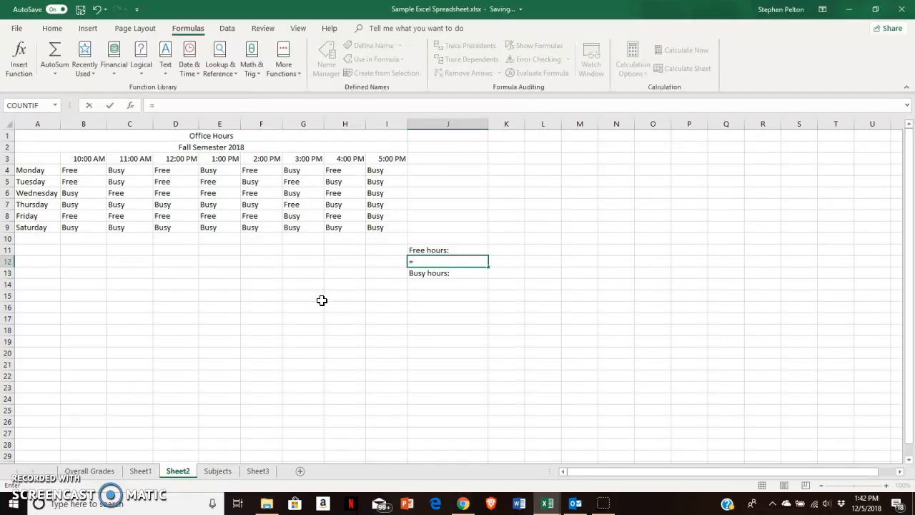
text(countif)
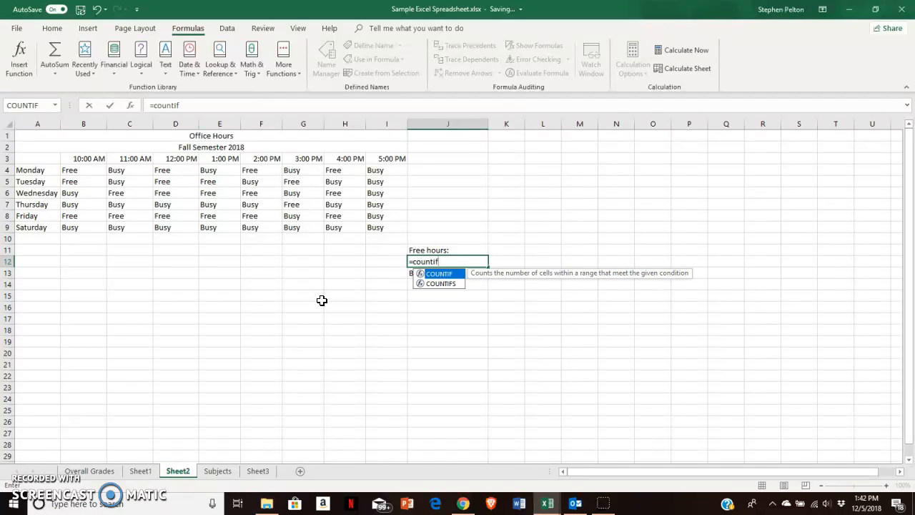
text(()
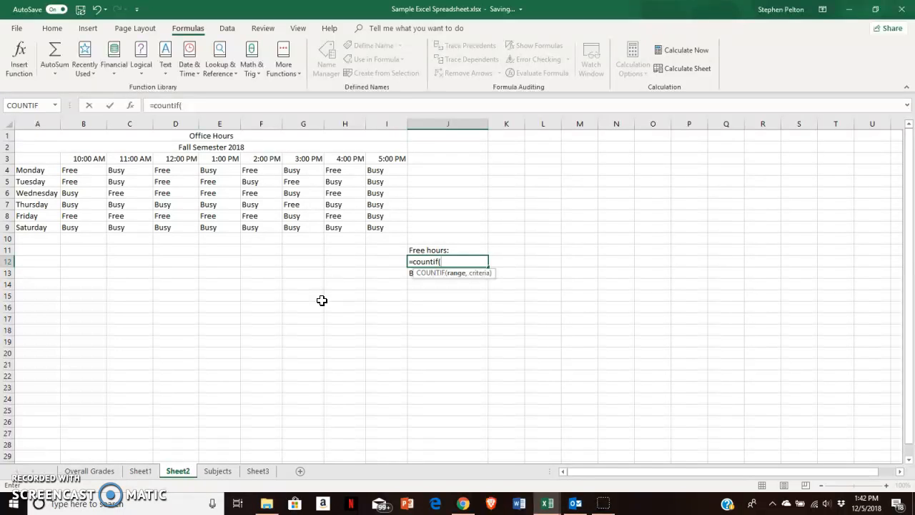
text(b)
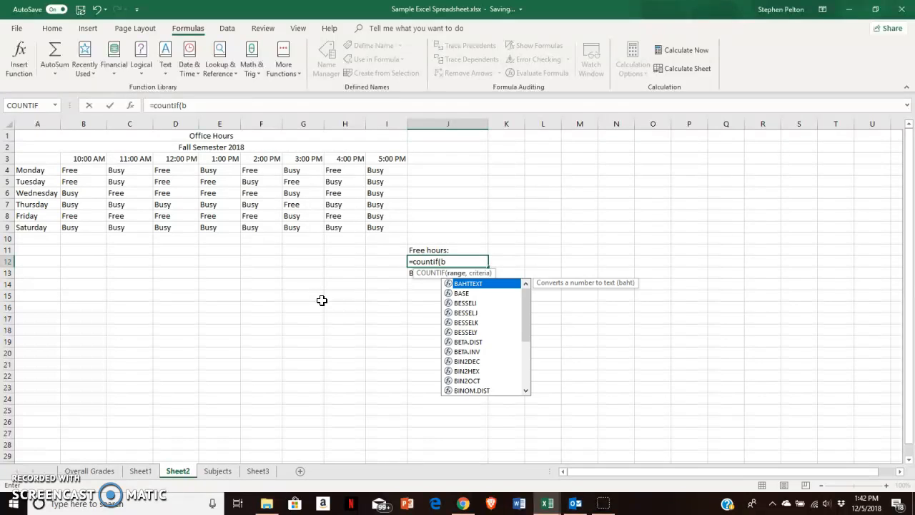
text(4:)
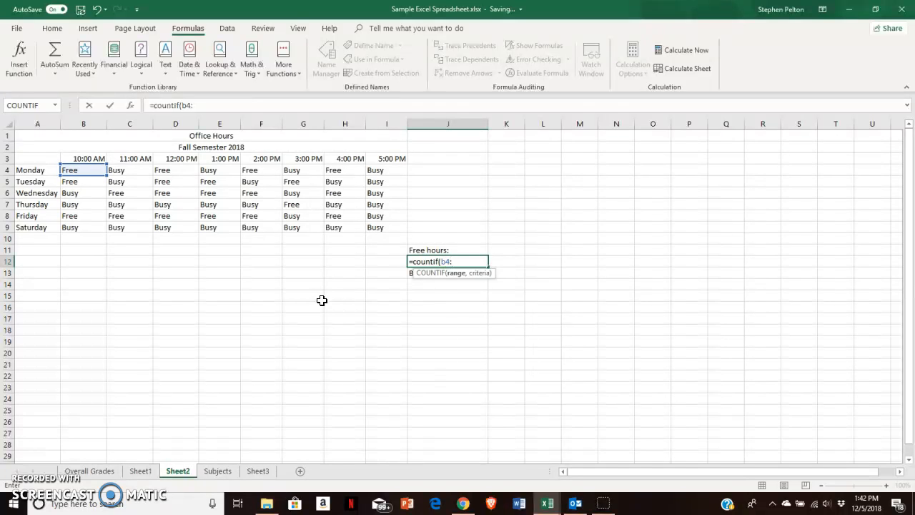
text(i9, "Free")
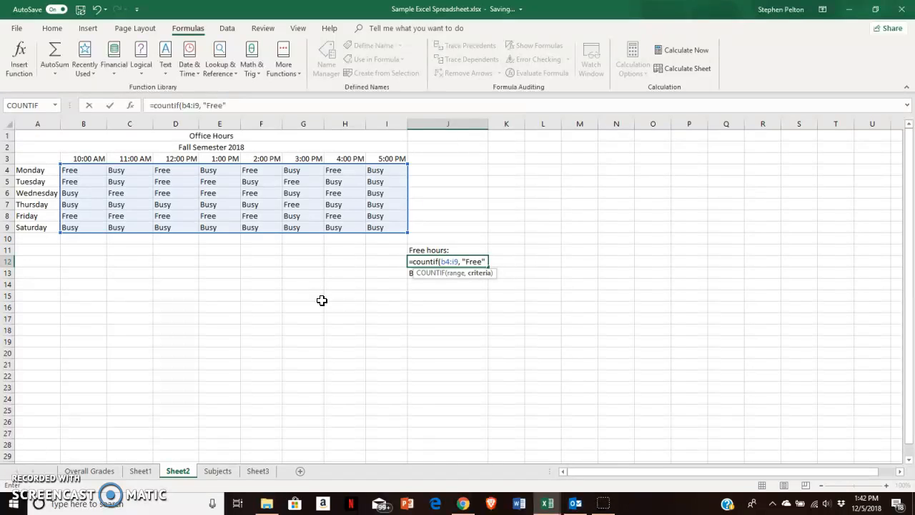
text())
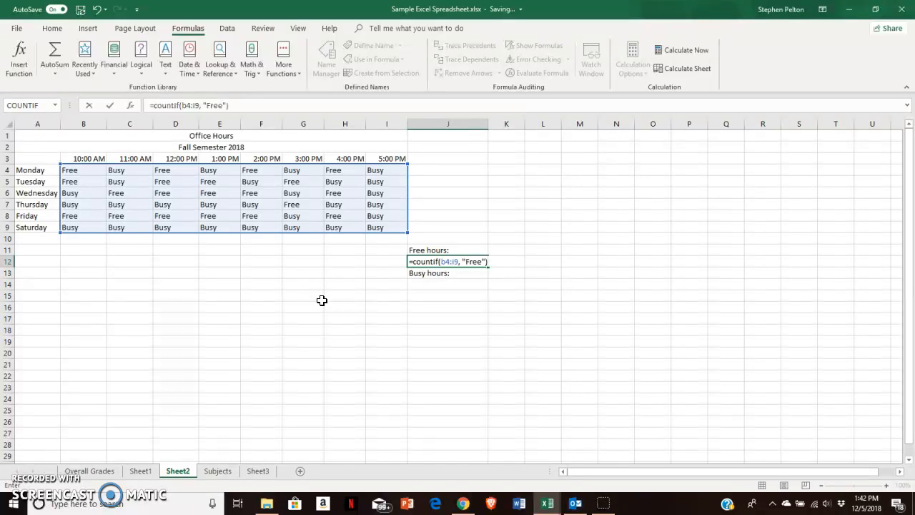
key(Return)
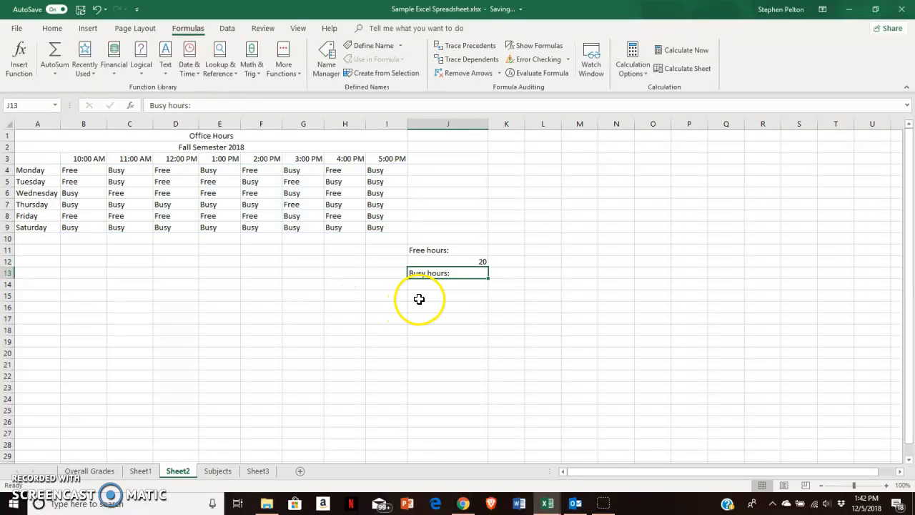
Step: Enter the formula =countif(b4:i9, "Busy") in cell J14 under Busy hours
click(439, 284)
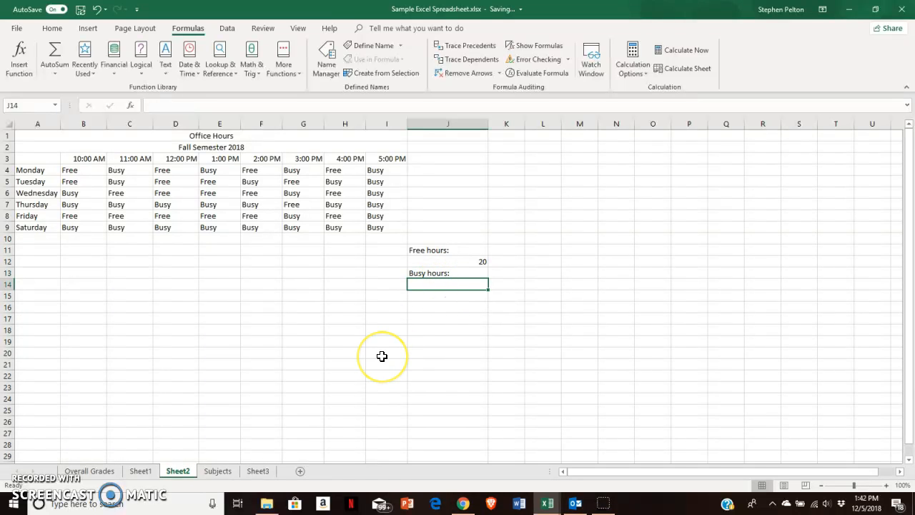
text(=coun)
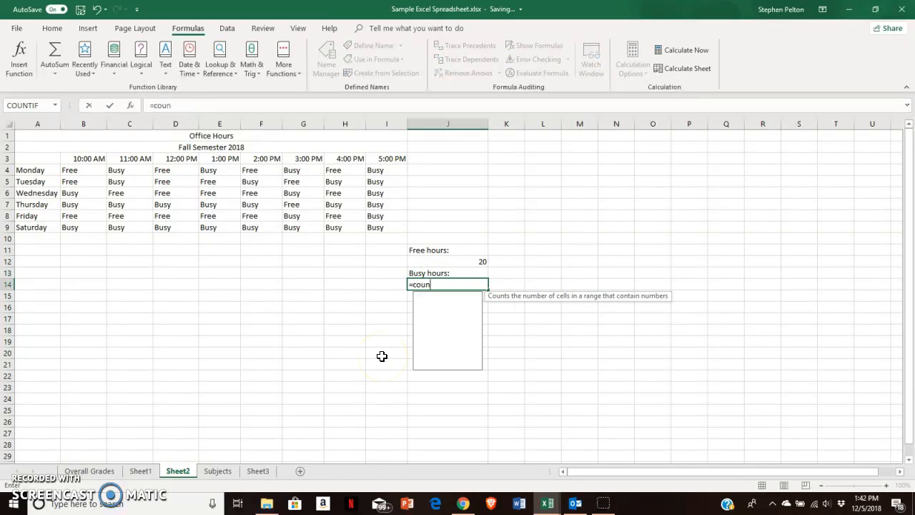
text(tif()
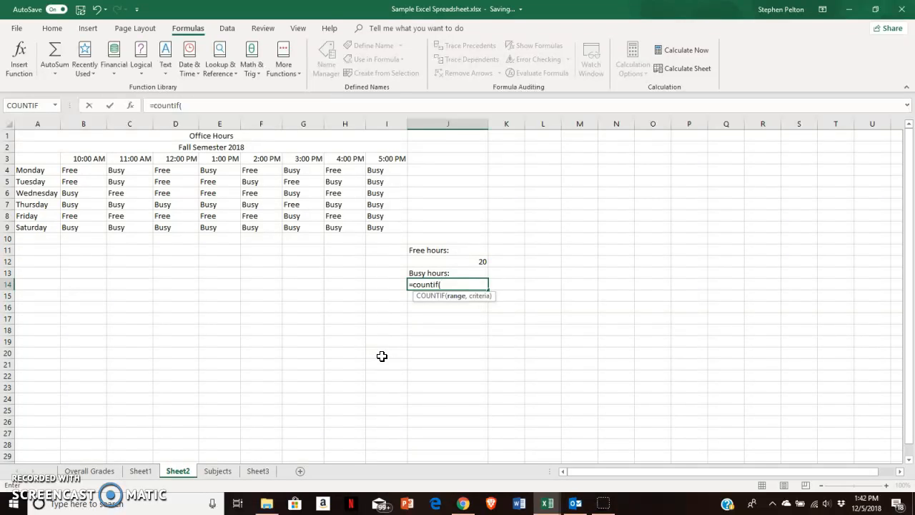
text(b)
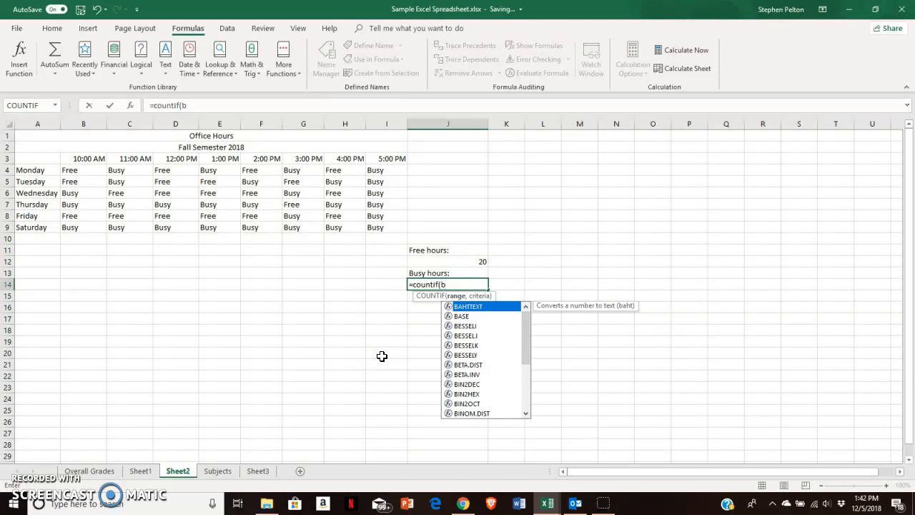
text(4)
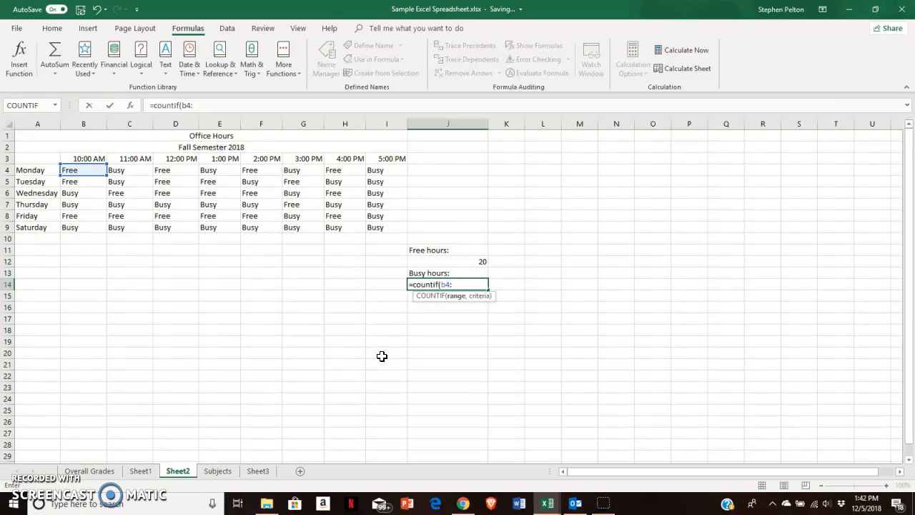
text(:i9)
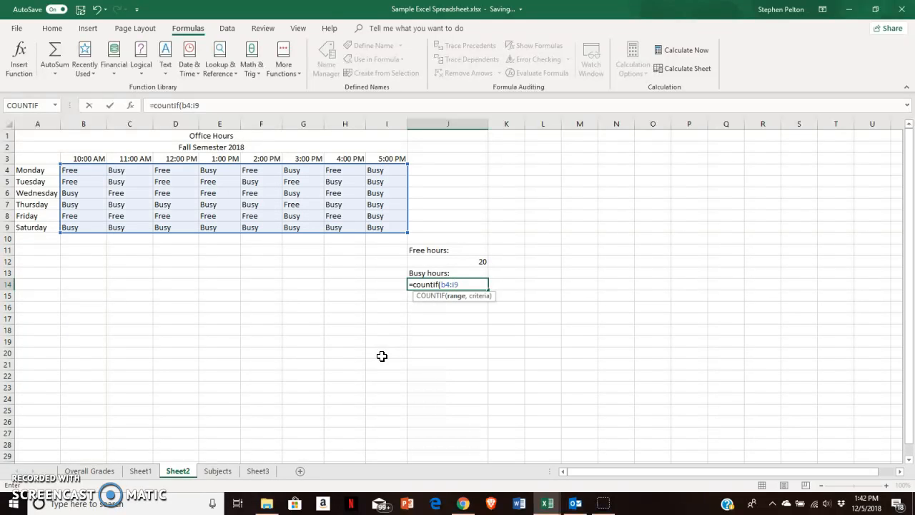
text(, "Busy"))
key(Return)
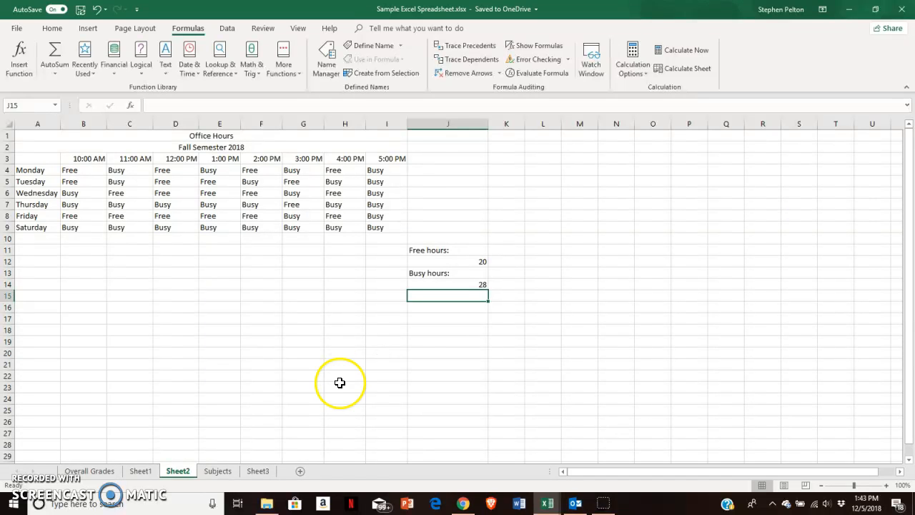
Step: View the Logical functions and their descriptions in the Insert Function dialog, and close it without inserting one
click(141, 72)
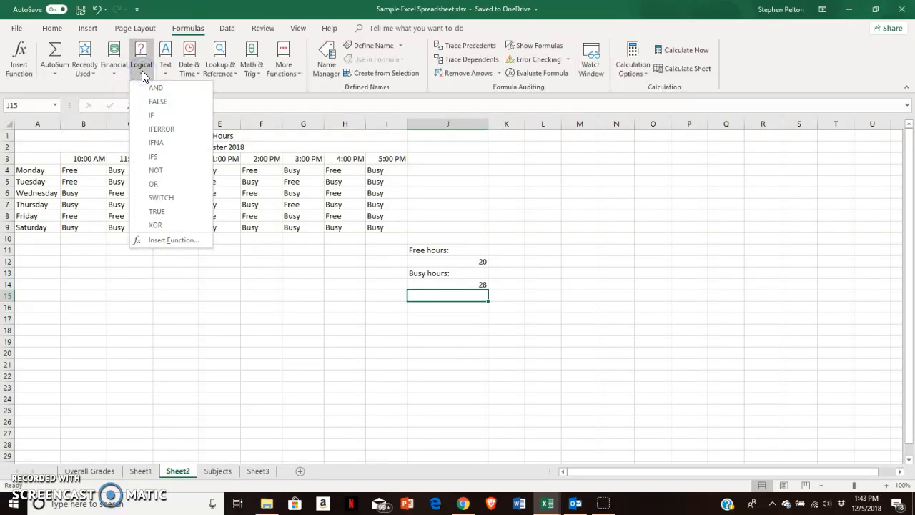
click(170, 240)
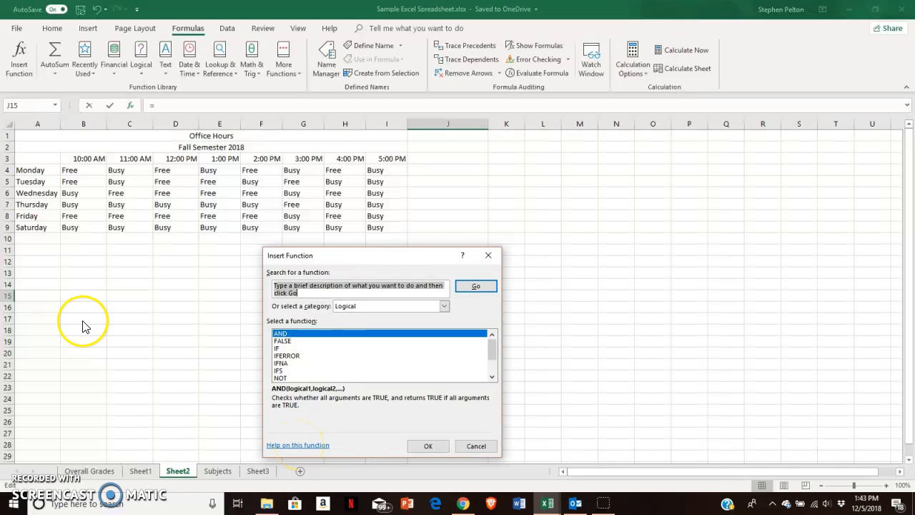
click(485, 256)
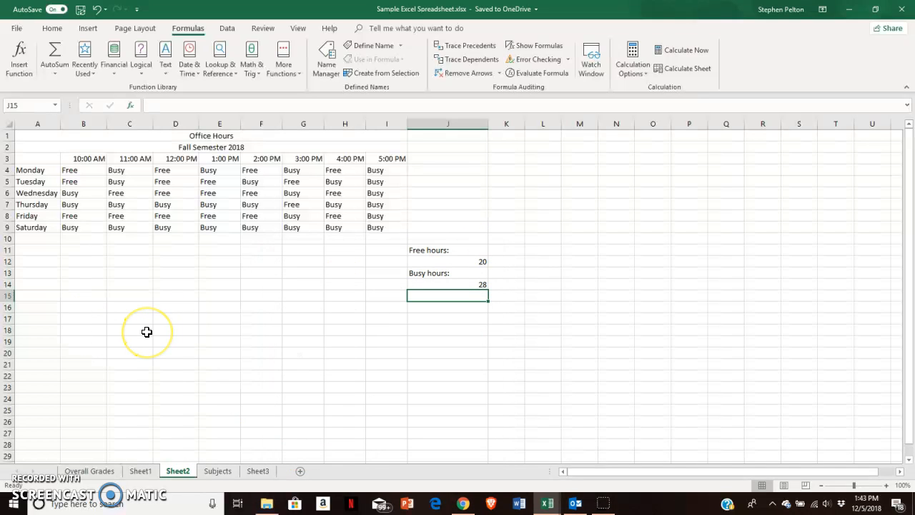